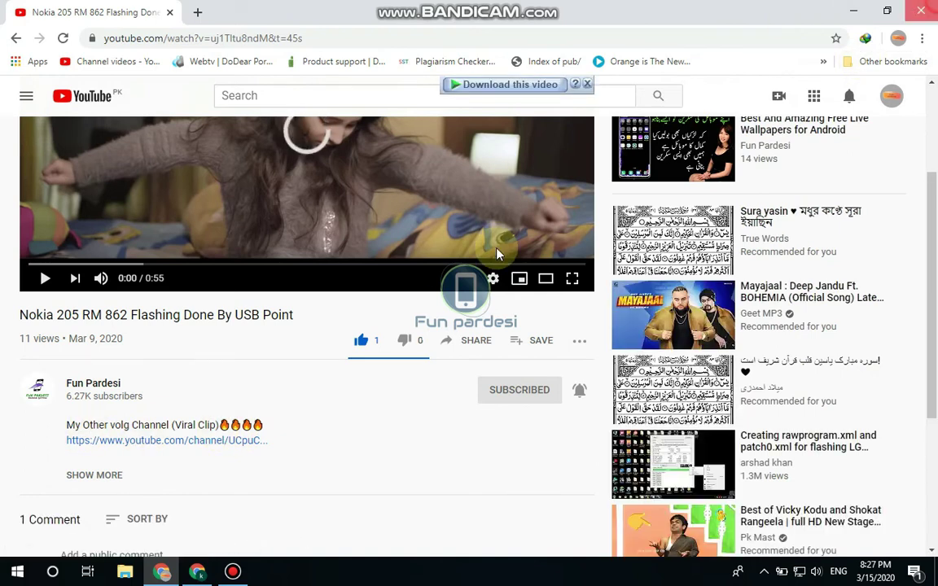
Close the video page, open the blog's GSM Aladdin V21.42 post and view its download section
key("alt+F4")
scroll(318, 513, "down", 2)
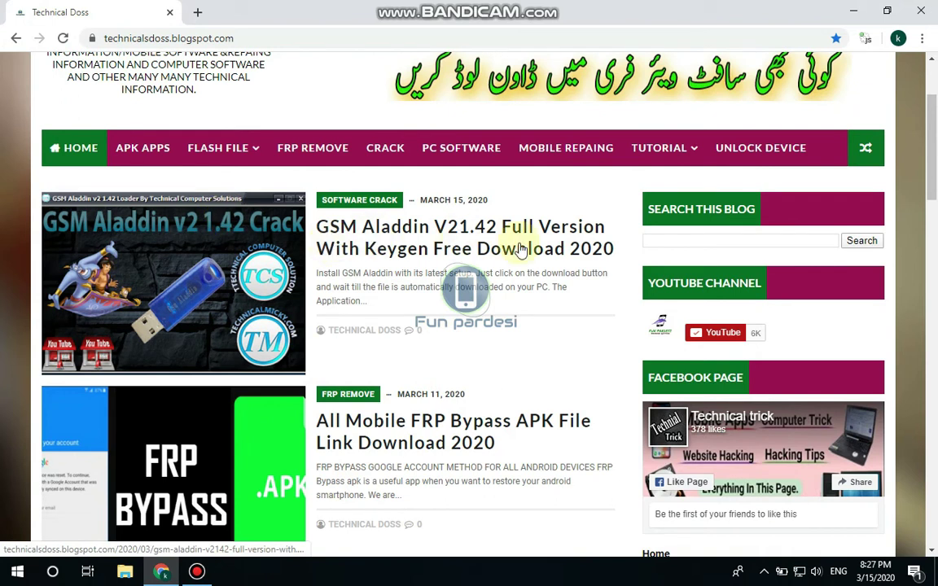
left_click(523, 236)
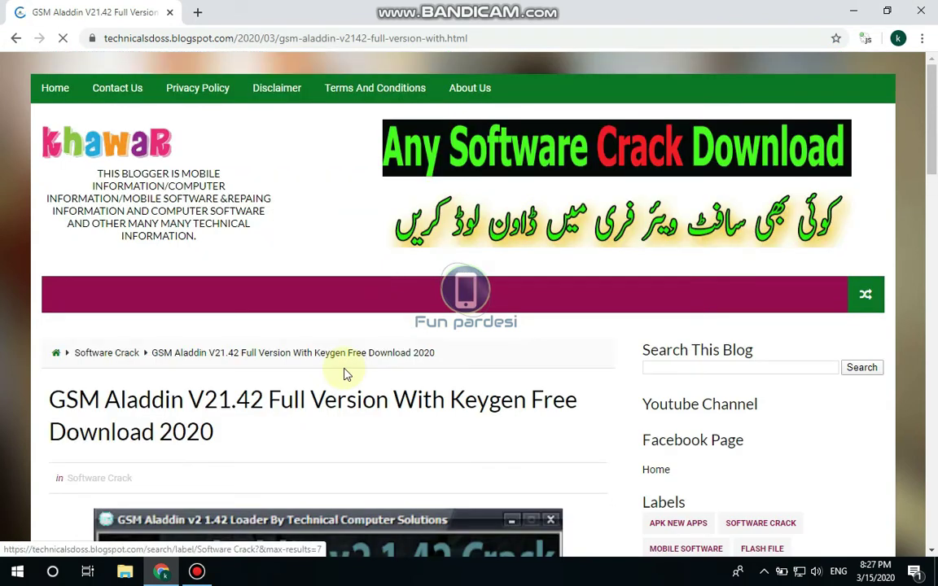
scroll(349, 377, "down", 5)
scroll(347, 382, "down", 5)
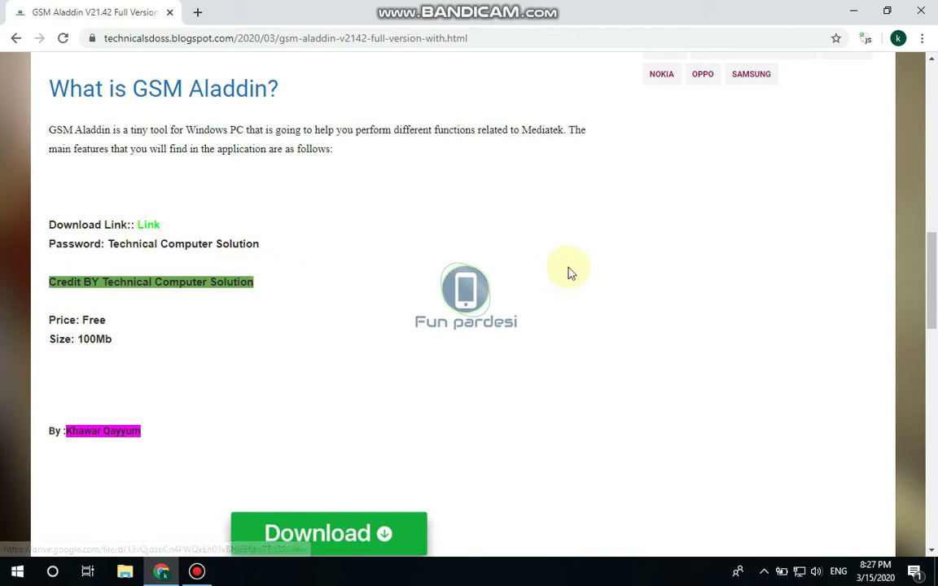
scroll(651, 266, "down", 5)
left_click(854, 11)
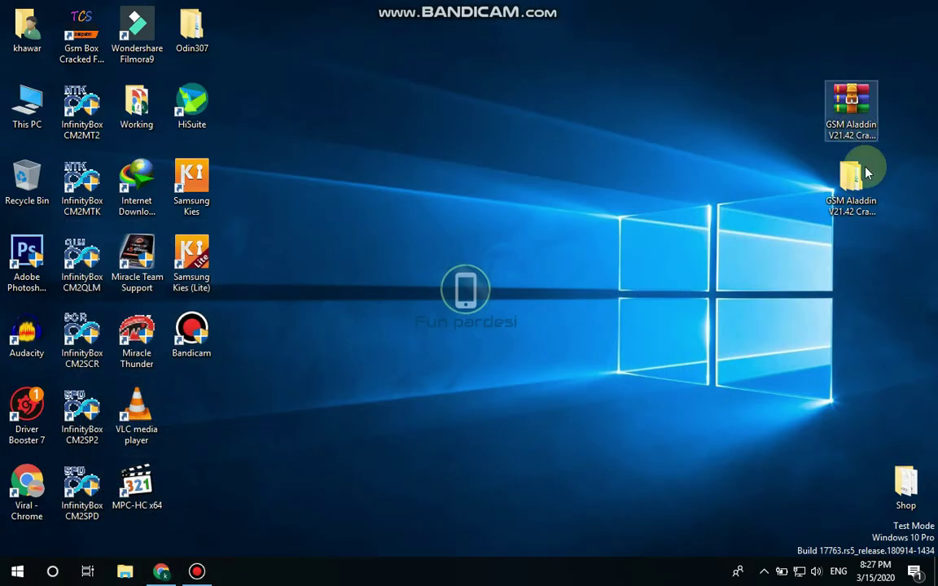
Extract the GSM Aladdin V21.42 archive on the desktop into its own folder, replacing all existing files
right_click(847, 106)
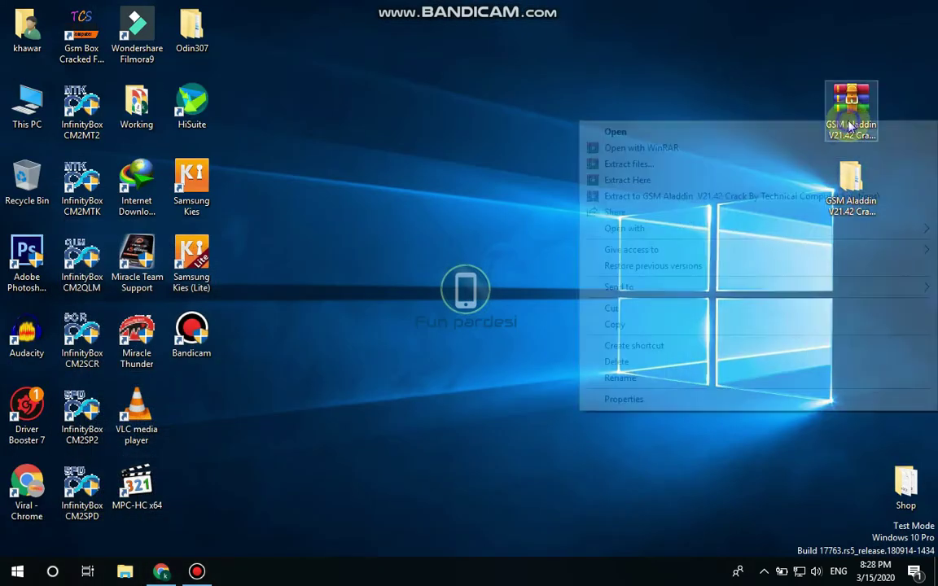
left_click(735, 50)
right_click(847, 113)
left_click(692, 194)
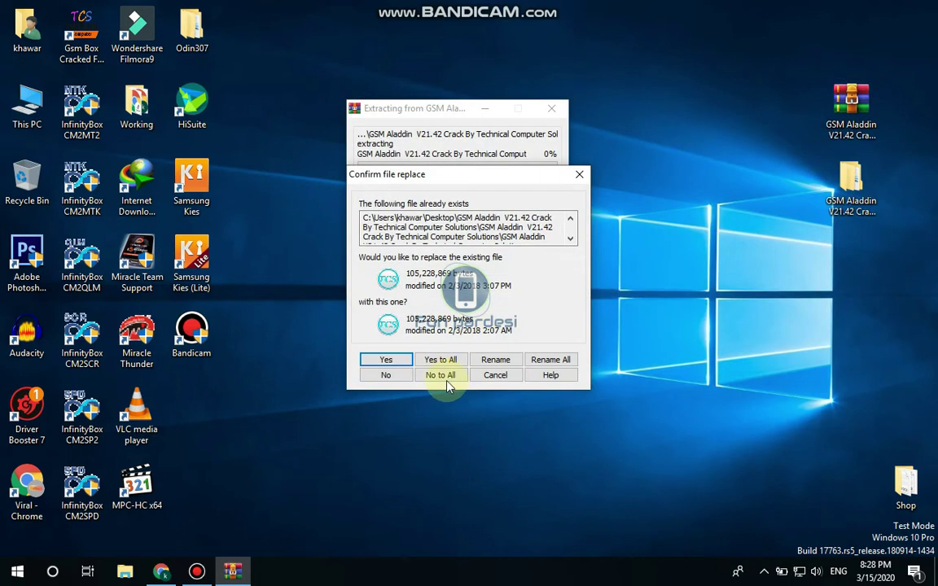
left_click(441, 360)
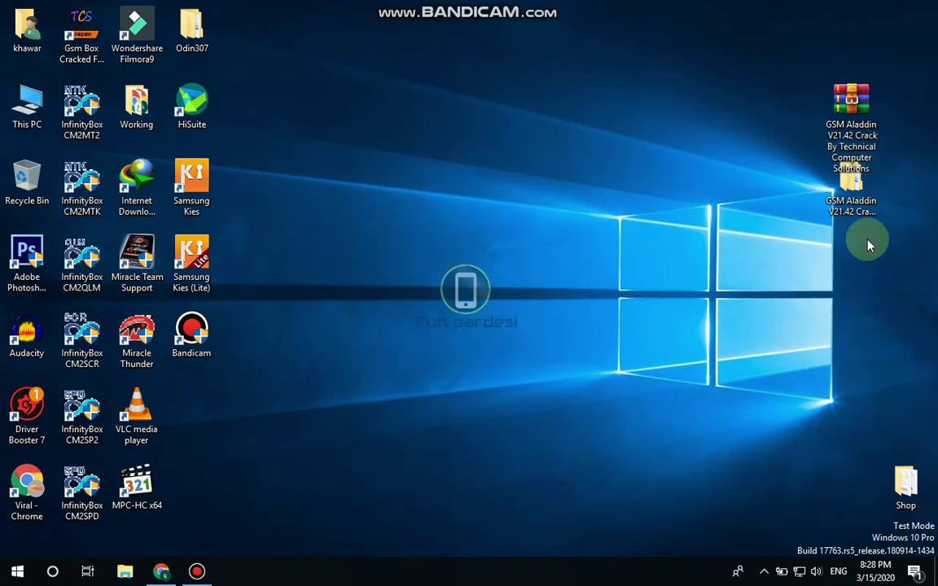
Open the extracted GSM Aladdin V21.42 folder and its subfolder, and run the application inside
double_click(851, 208)
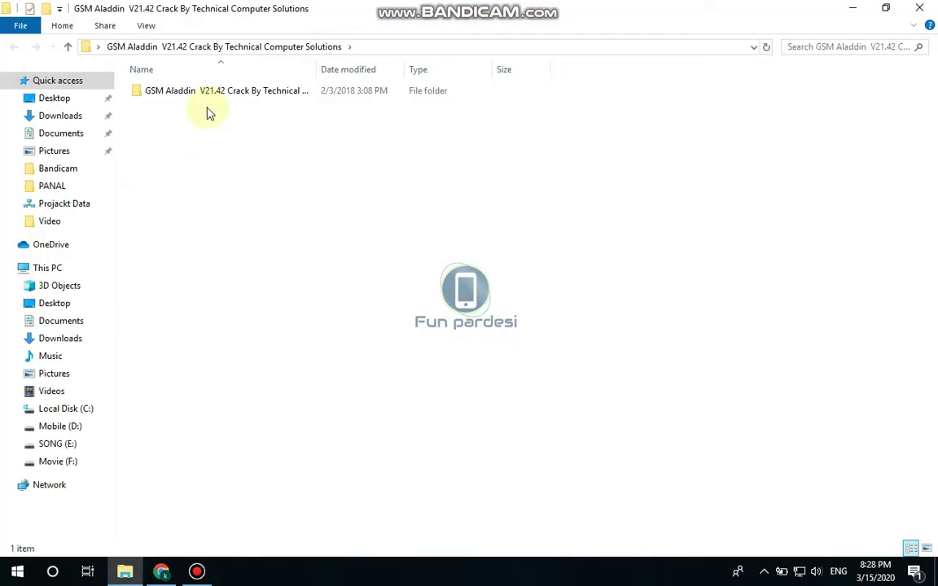
double_click(204, 91)
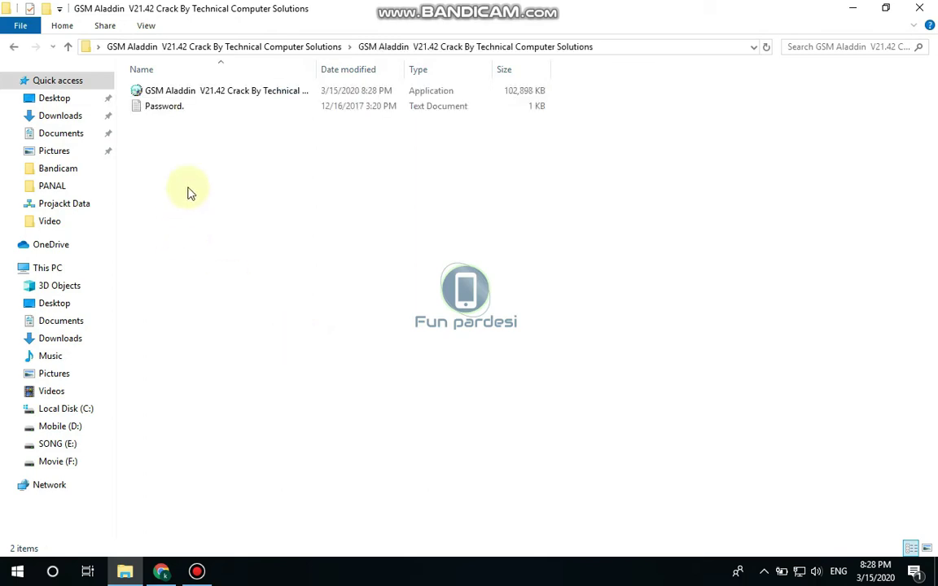
left_click(171, 92)
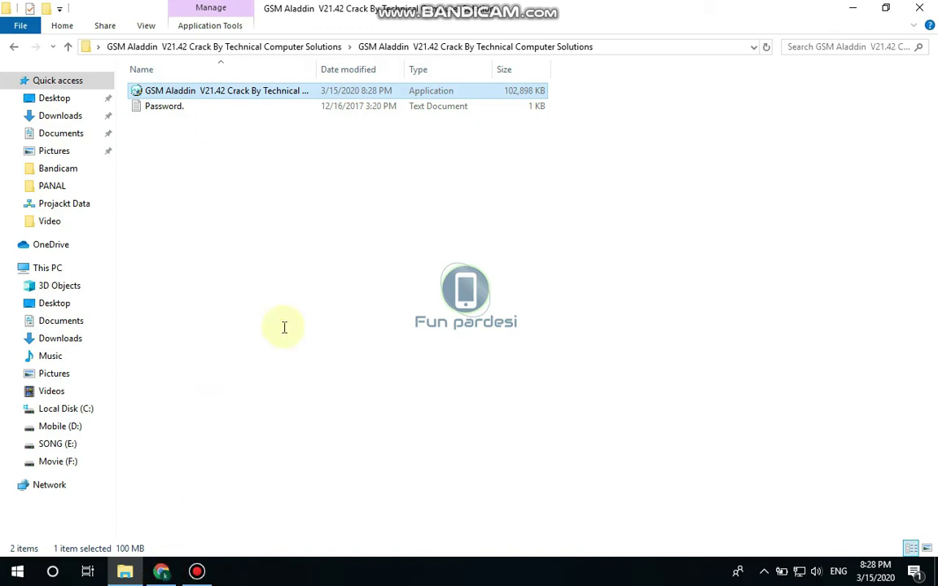
Complete the GSM Aladdin V21.42 installation and start its loader
left_click(111, 243)
left_click(109, 243)
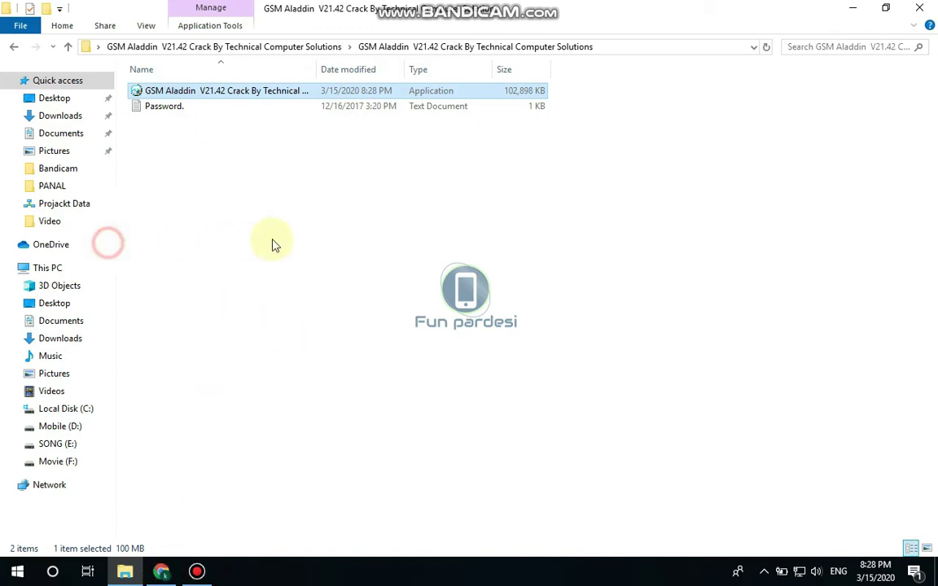
left_click(246, 241)
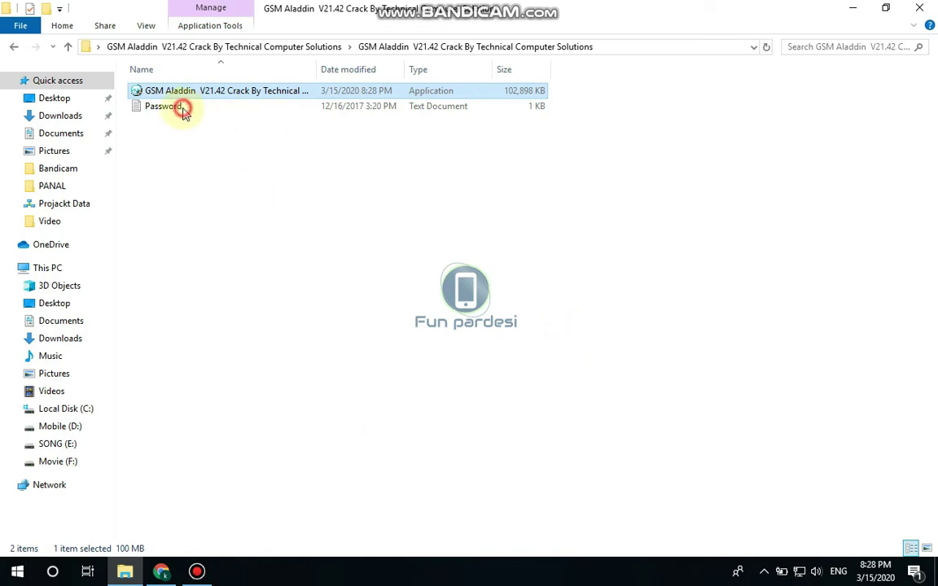
left_click(137, 95)
left_click(296, 101)
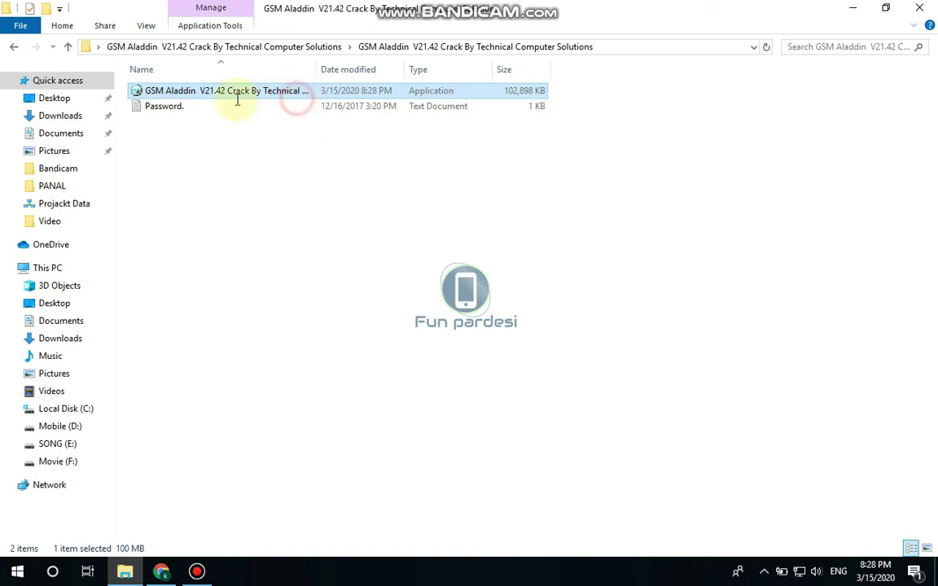
left_click(300, 105)
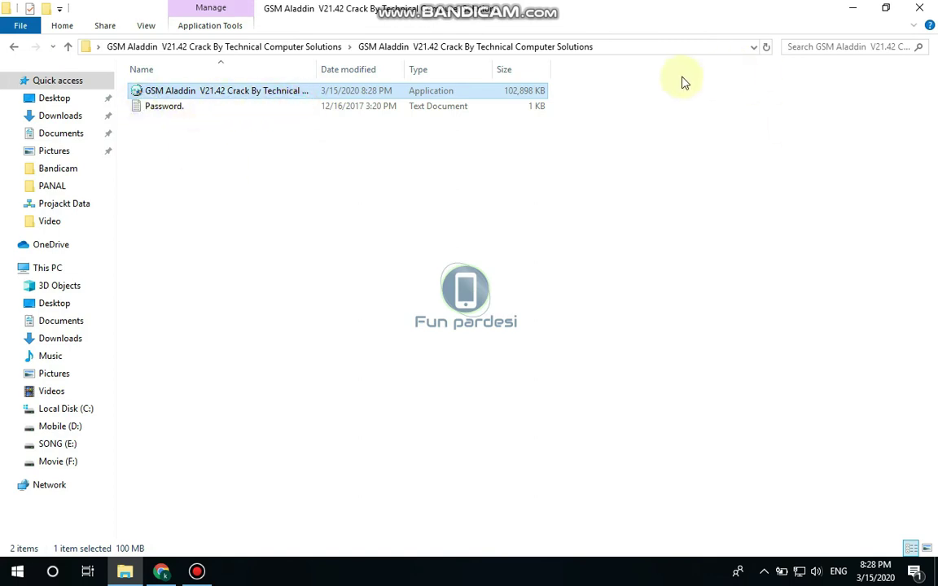
left_click(248, 569)
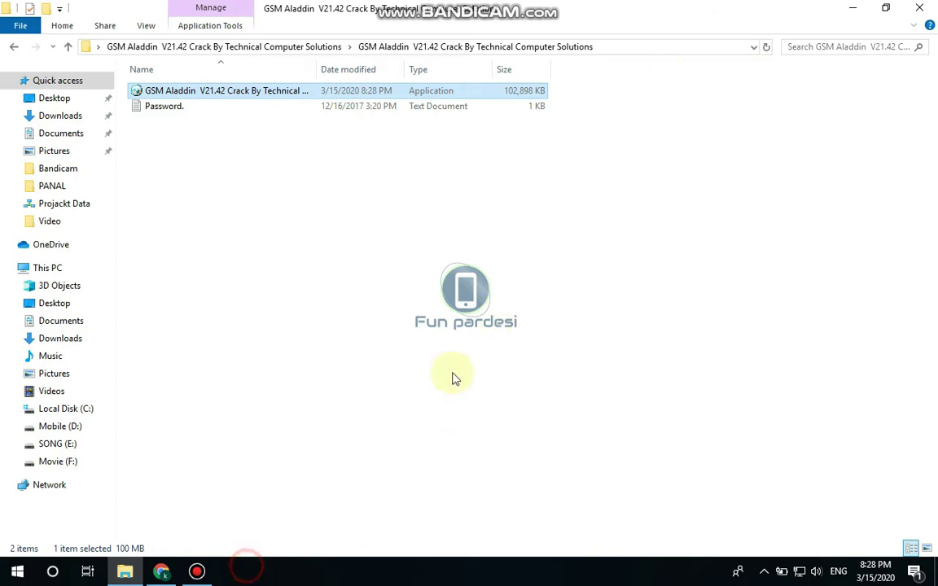
left_click(480, 320)
left_click(559, 396)
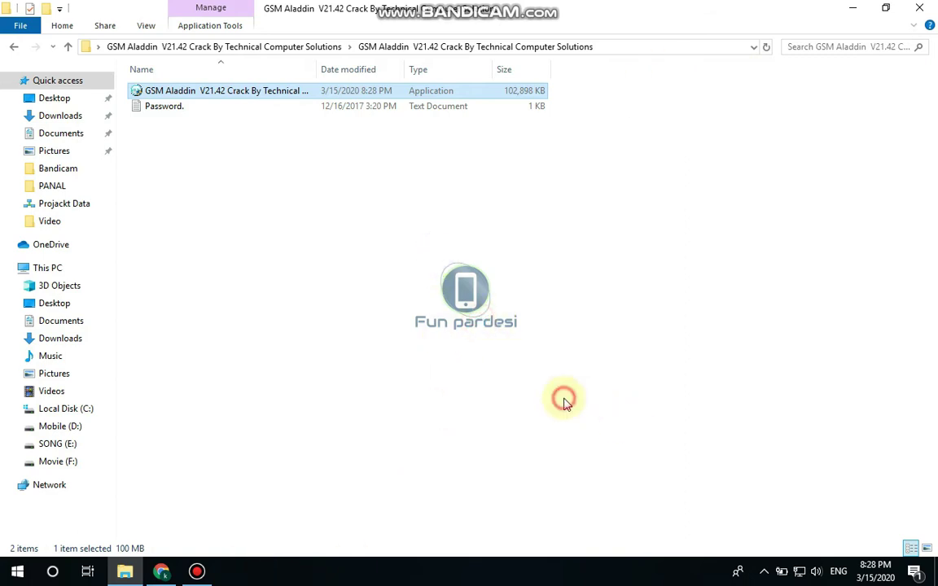
left_click(523, 356)
left_click(535, 406)
left_click(358, 266)
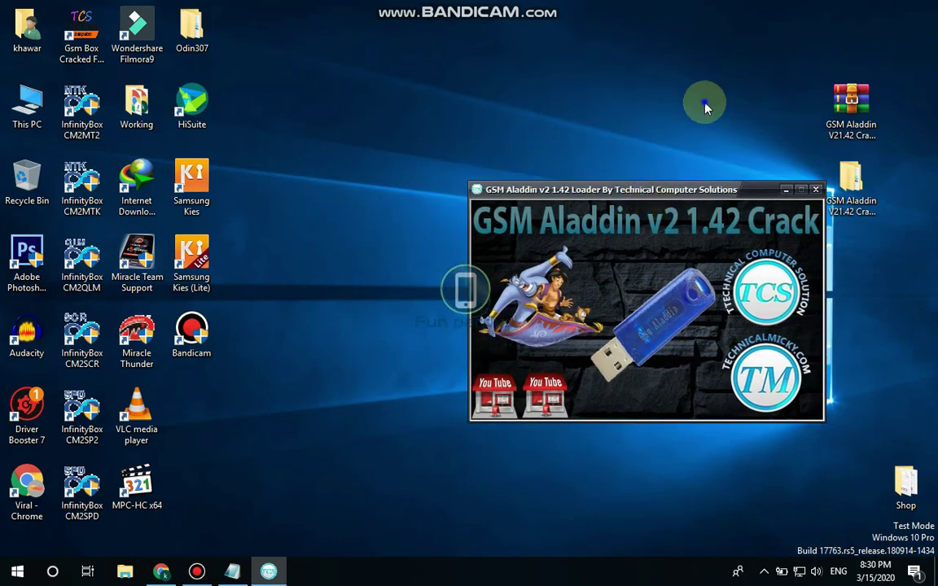
Open the Keygen and Registration Information windows from the GSM Aladdin loader and arrange them so both are accessible
right_click(705, 103)
left_click(744, 145)
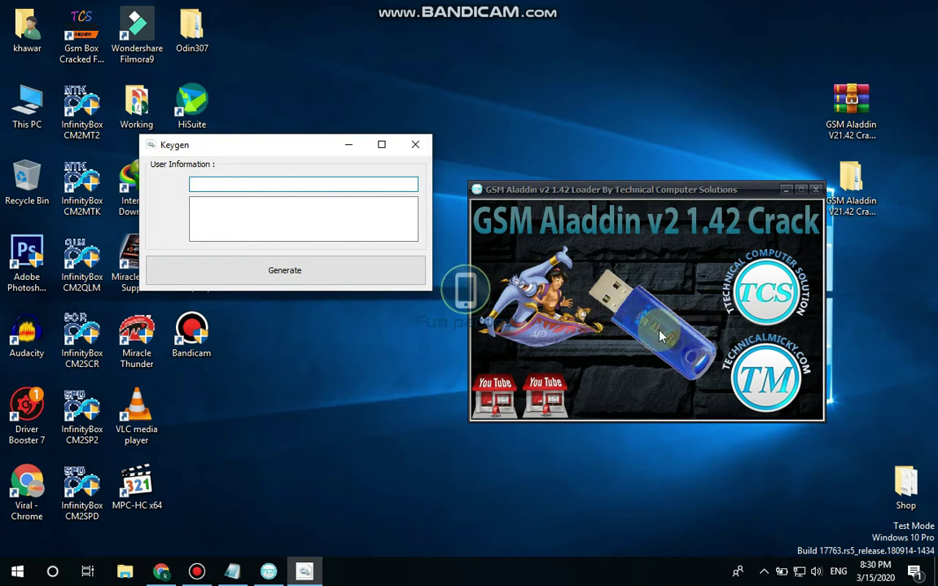
left_click(533, 309)
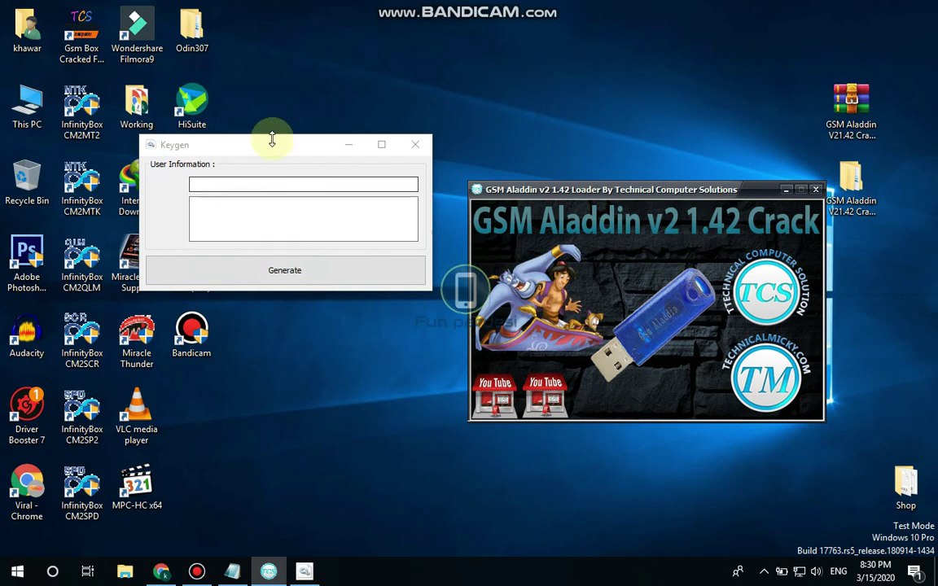
left_click_drag(278, 143, 614, 188)
right_click(628, 98)
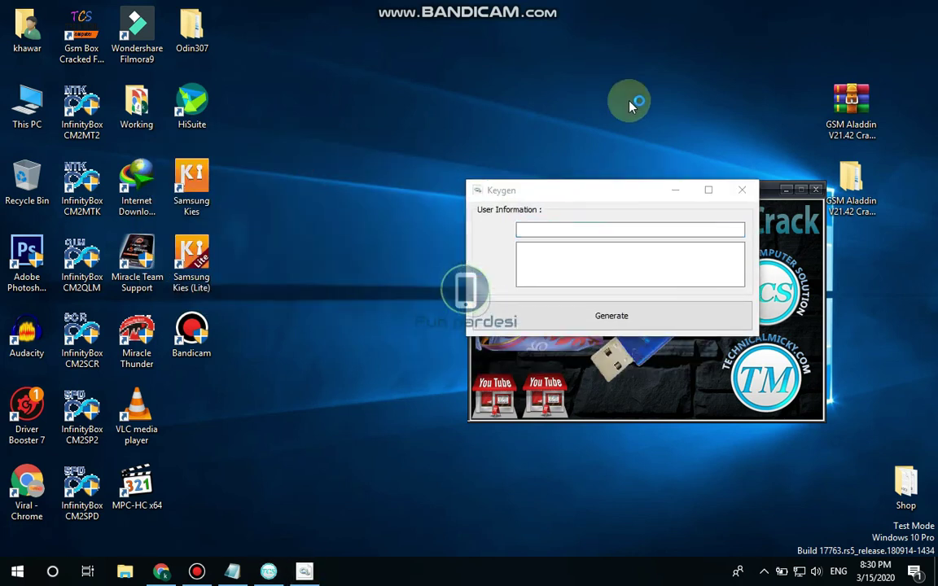
left_click(630, 101)
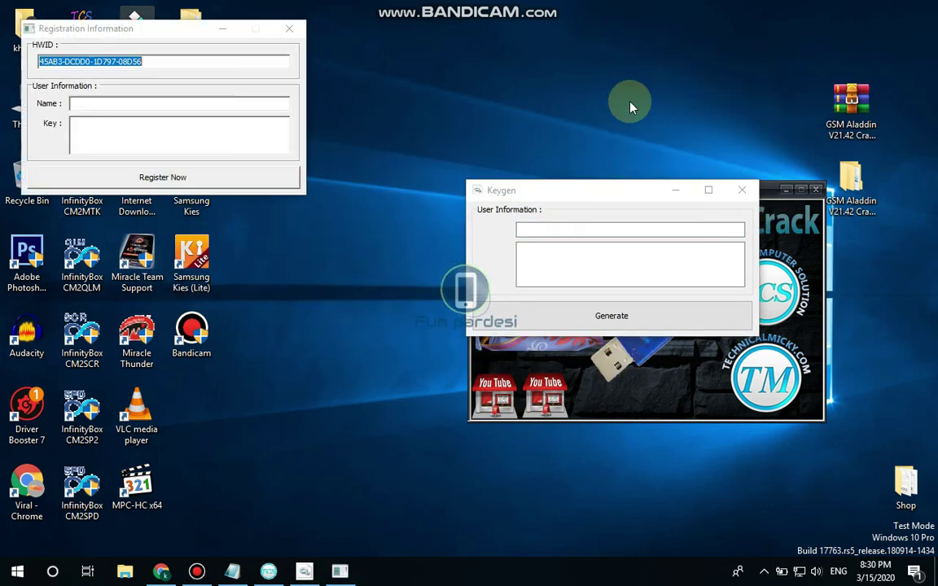
left_click_drag(176, 25, 452, 8)
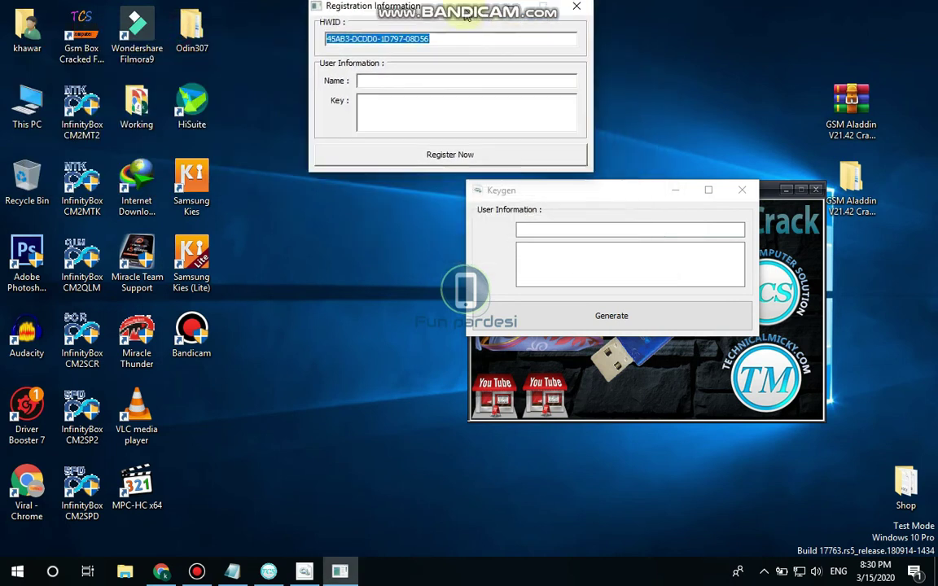
Copy the HWID from Registration Information into the Keygen and generate a registration key
right_click(408, 45)
left_click(438, 95)
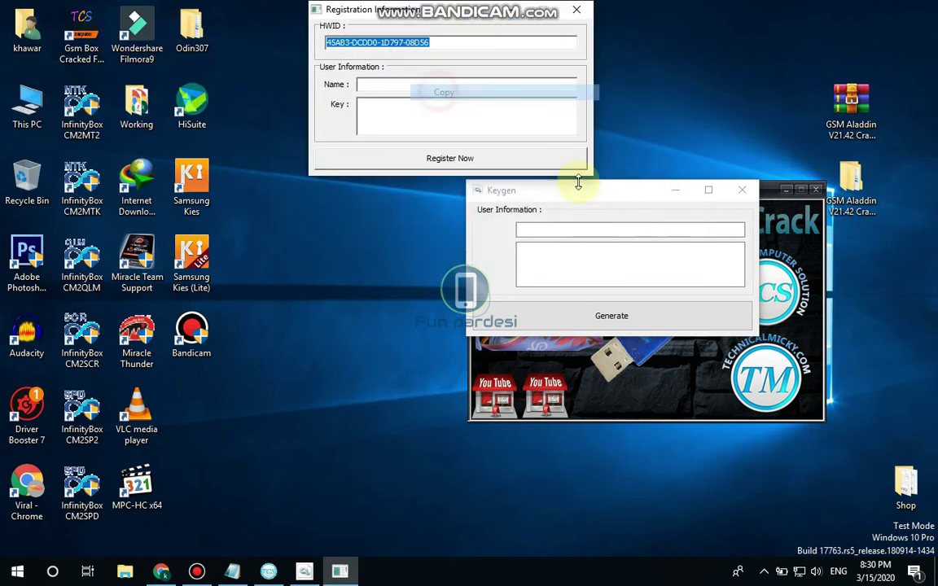
left_click(607, 230)
right_click(608, 231)
left_click(644, 295)
left_click(611, 316)
Copy the generated registration key from the Keygen into the Key field of Registration Information
left_click_drag(729, 264, 520, 248)
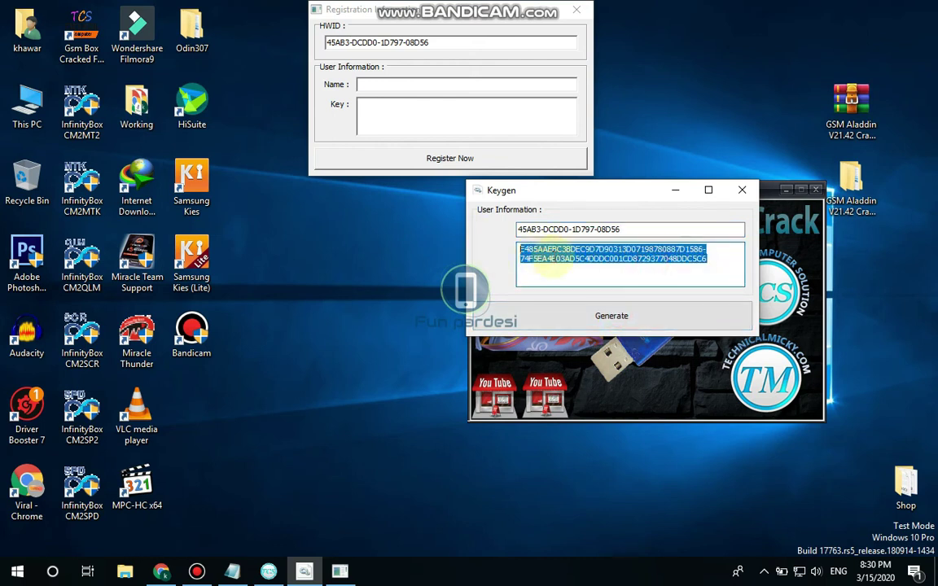
right_click(518, 248)
left_click(560, 302)
left_click(372, 108)
right_click(371, 108)
left_click(407, 169)
Register the loader under the name "asd" and close the registration and Keygen windows
left_click(380, 88)
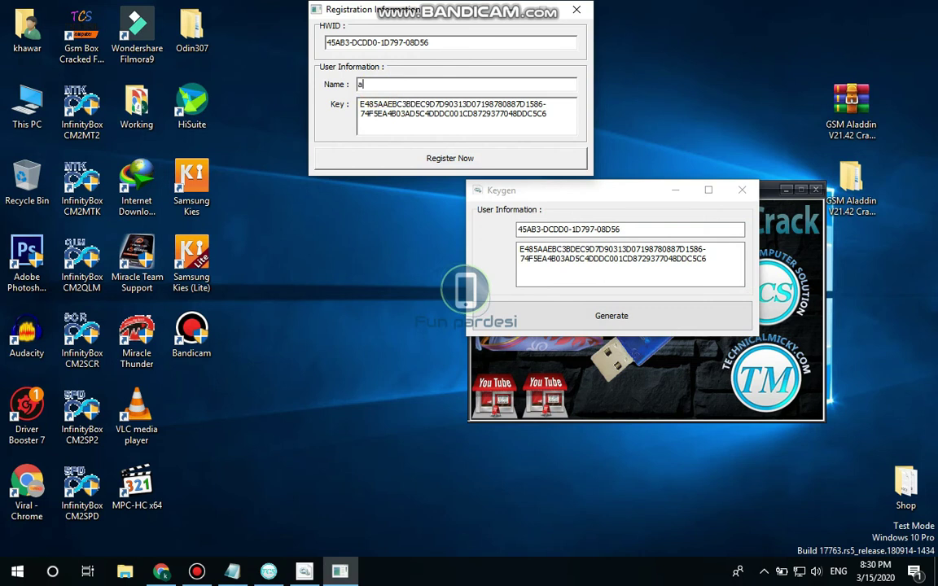
left_click(450, 160)
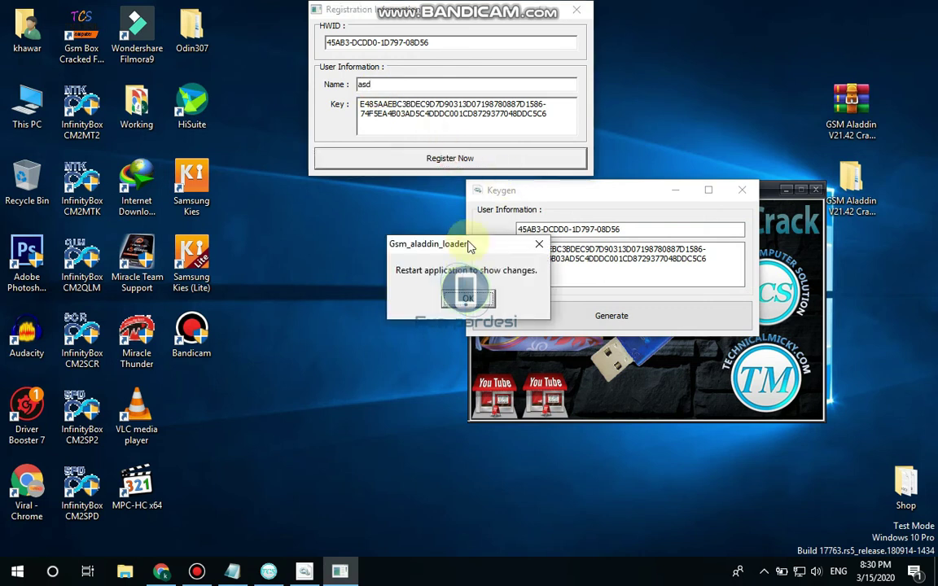
left_click(468, 300)
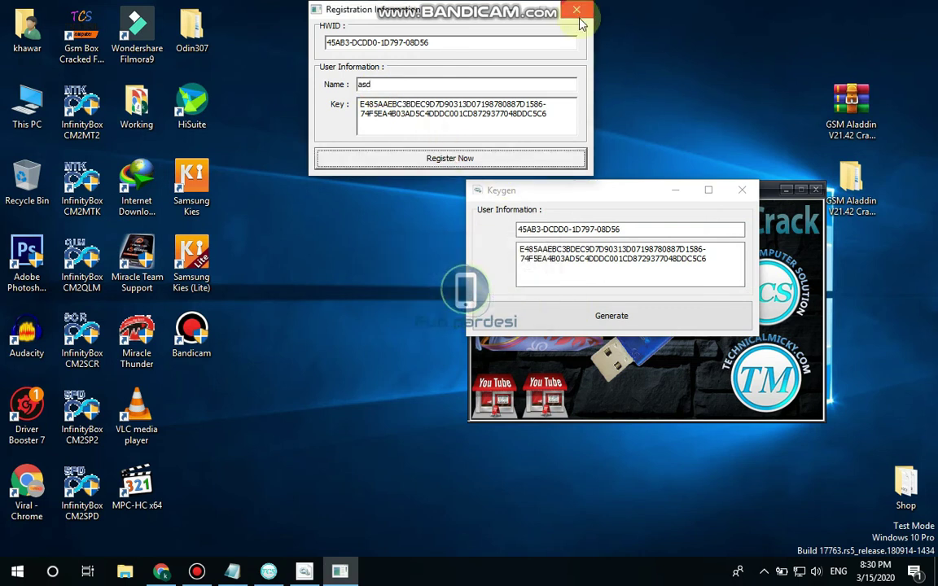
left_click(577, 9)
left_click(745, 194)
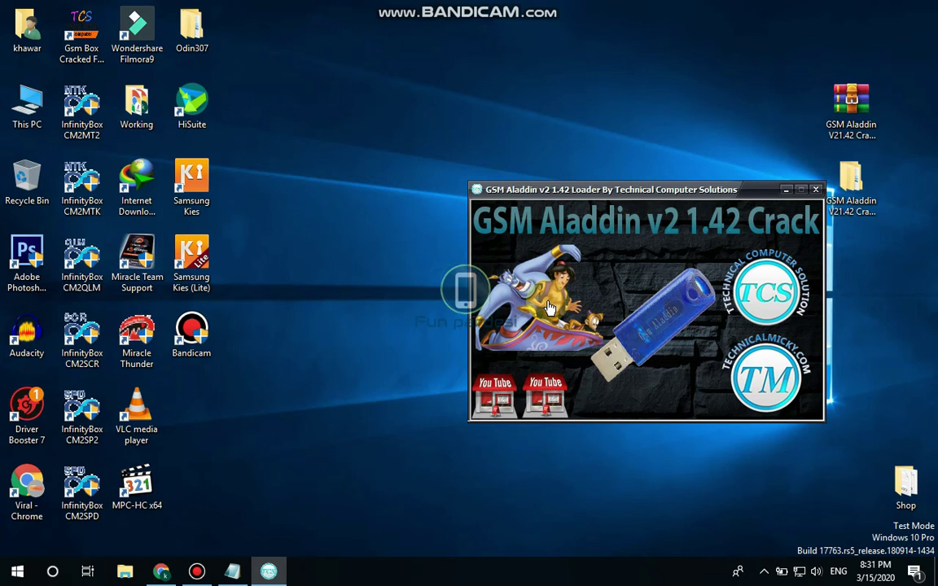
Close the GSM Aladdin loader and relaunch it from its desktop shortcut
left_click(814, 189)
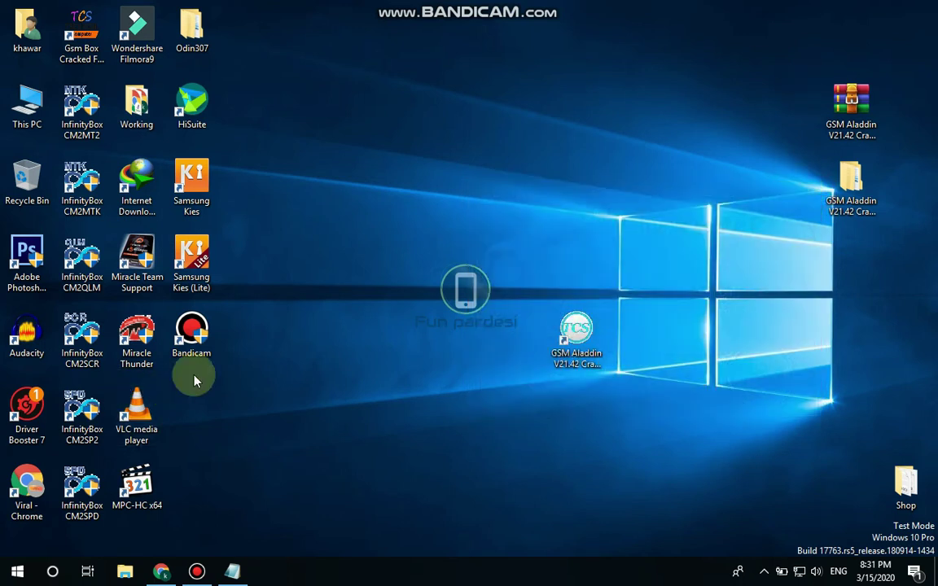
left_click(572, 330)
right_click(574, 335)
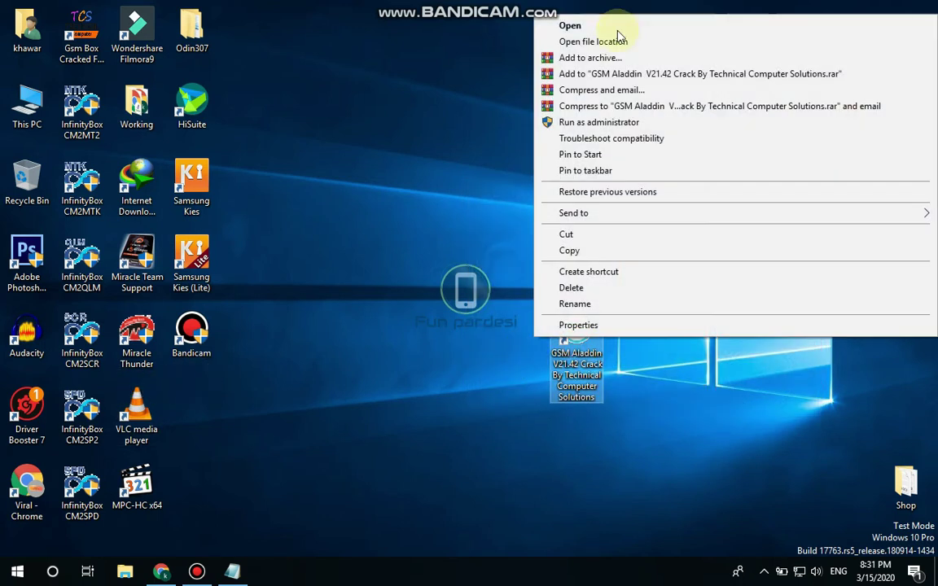
left_click(606, 73)
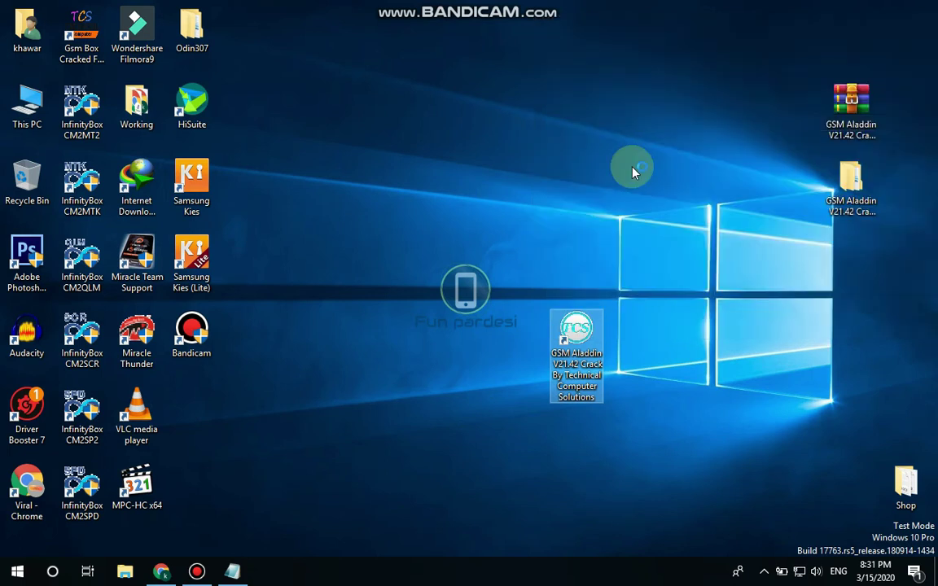
left_click(447, 394)
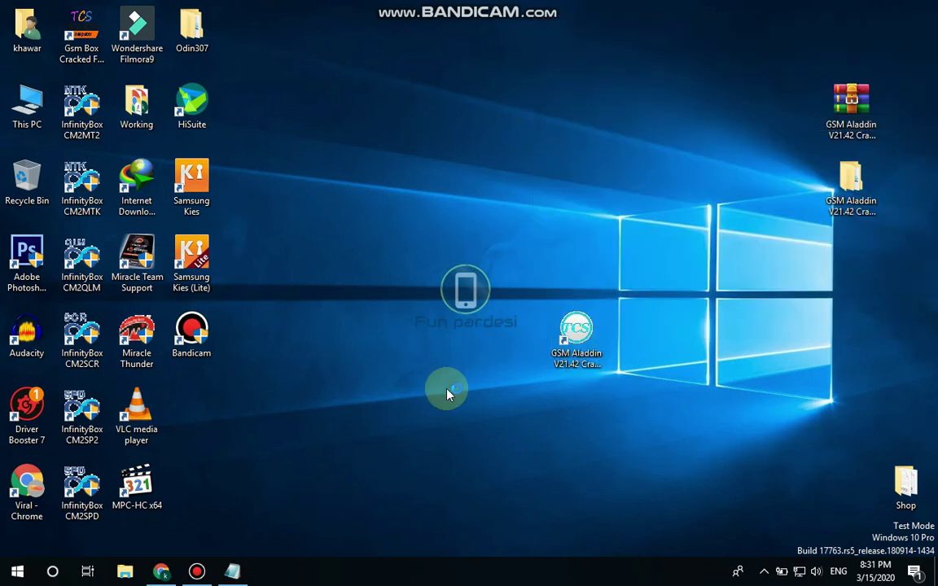
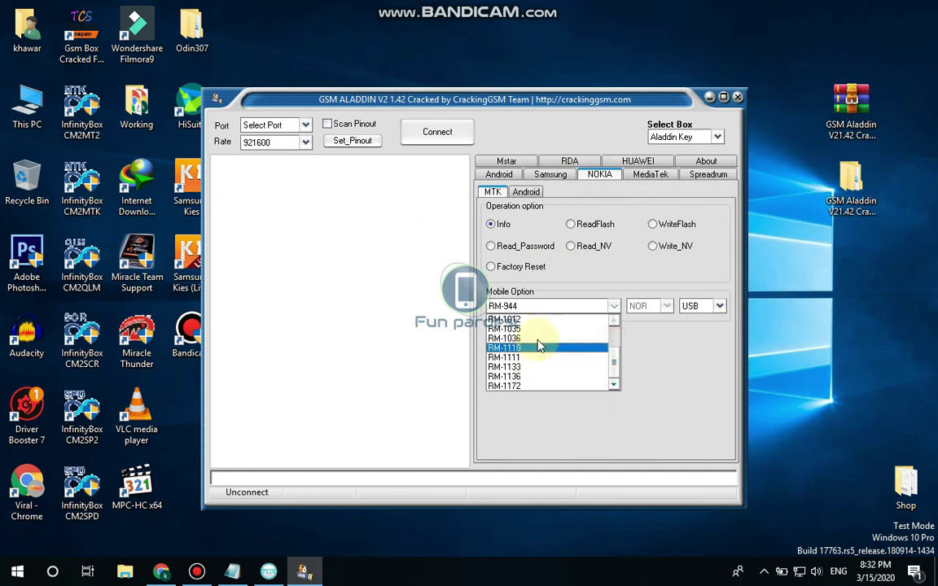
Examine the operation options for Nokia MTK and Nokia Android phones in GSM Aladdin
left_click(664, 181)
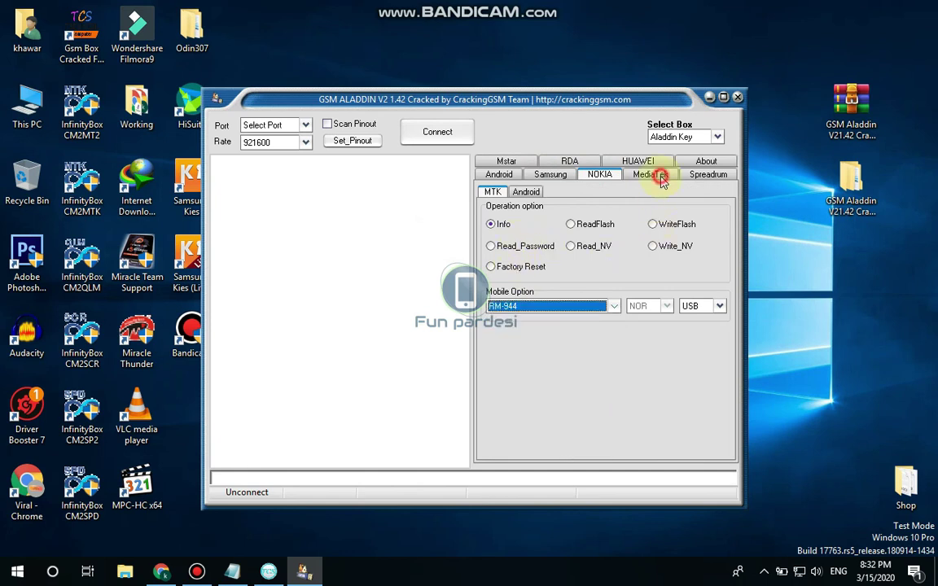
left_click(491, 267)
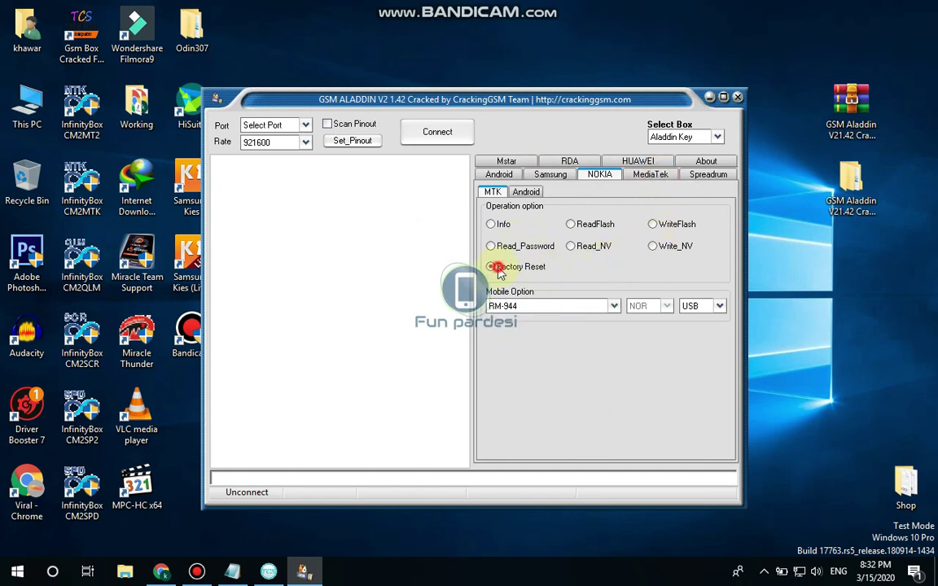
left_click(529, 246)
left_click(572, 226)
left_click(654, 225)
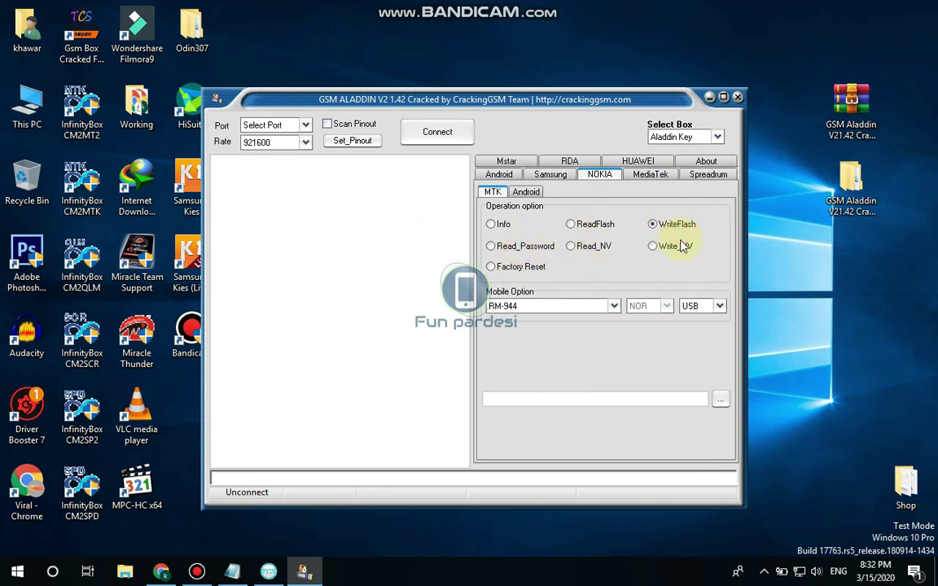
left_click(526, 193)
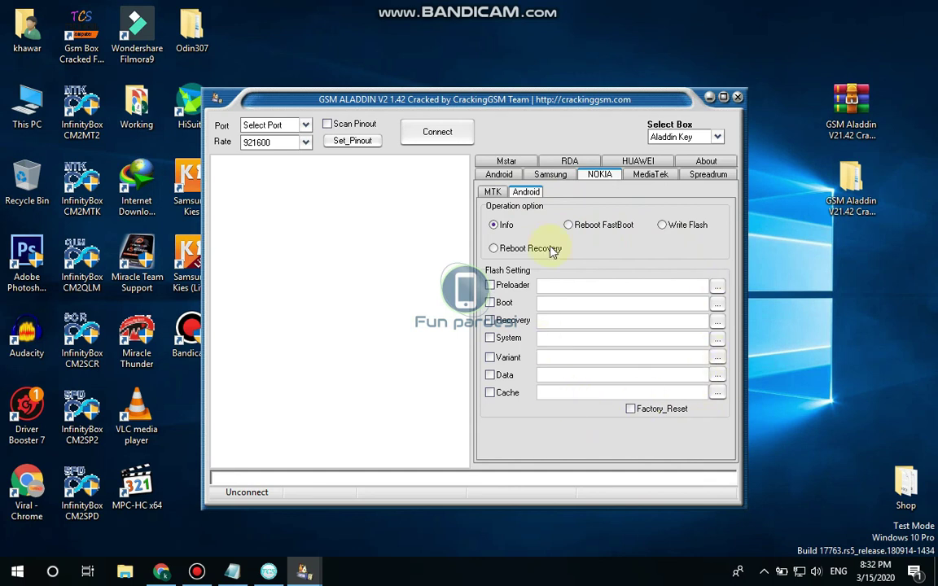
Examine the Common and Services operation options for MediaTek phones
left_click(656, 181)
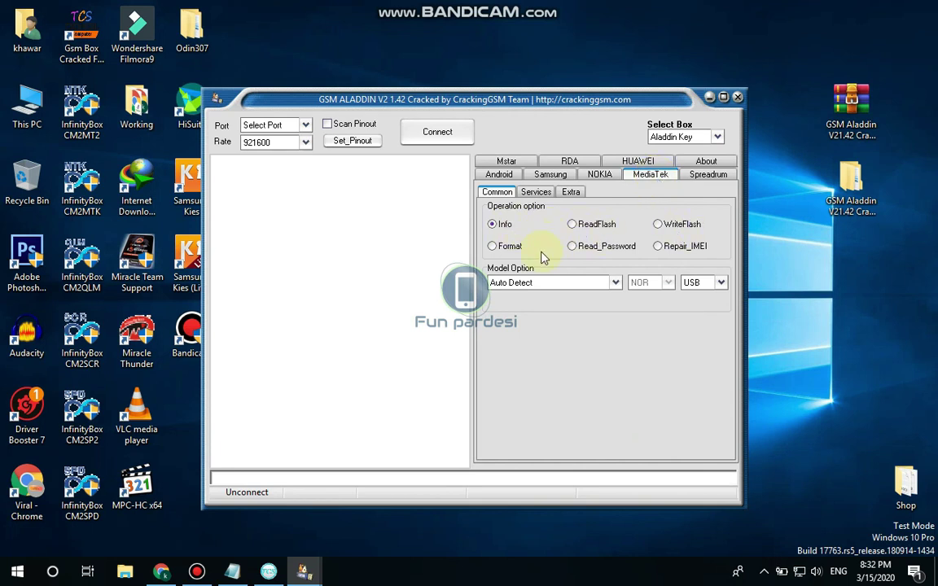
left_click(535, 191)
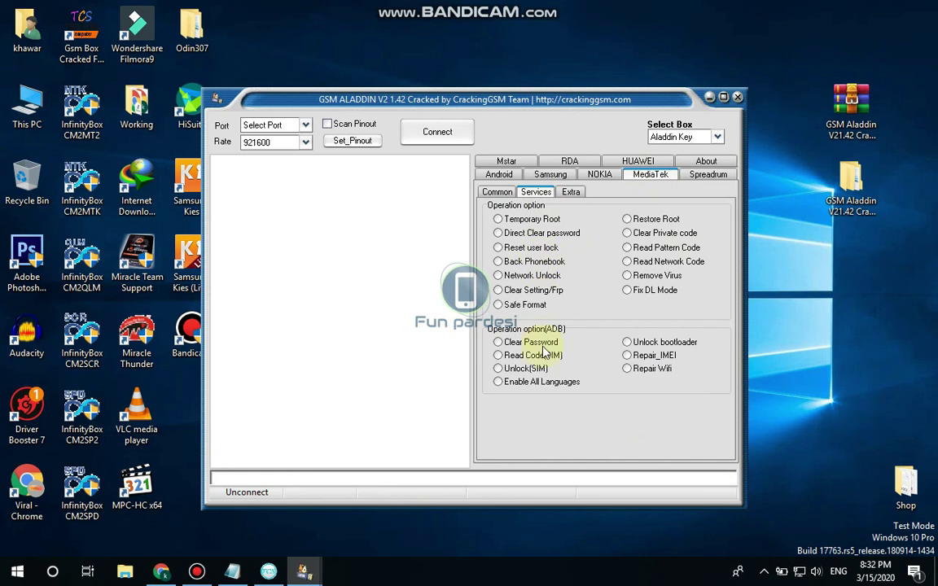